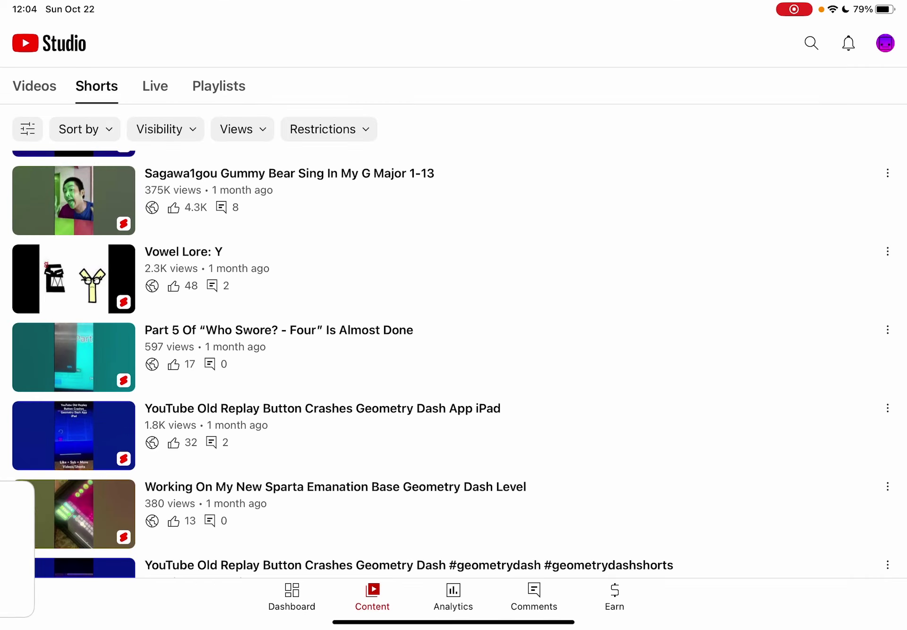
# - Open the Gummy Bear short's edit page and its More options settings
pyautogui.click(888, 173)
pyautogui.click(621, 135)
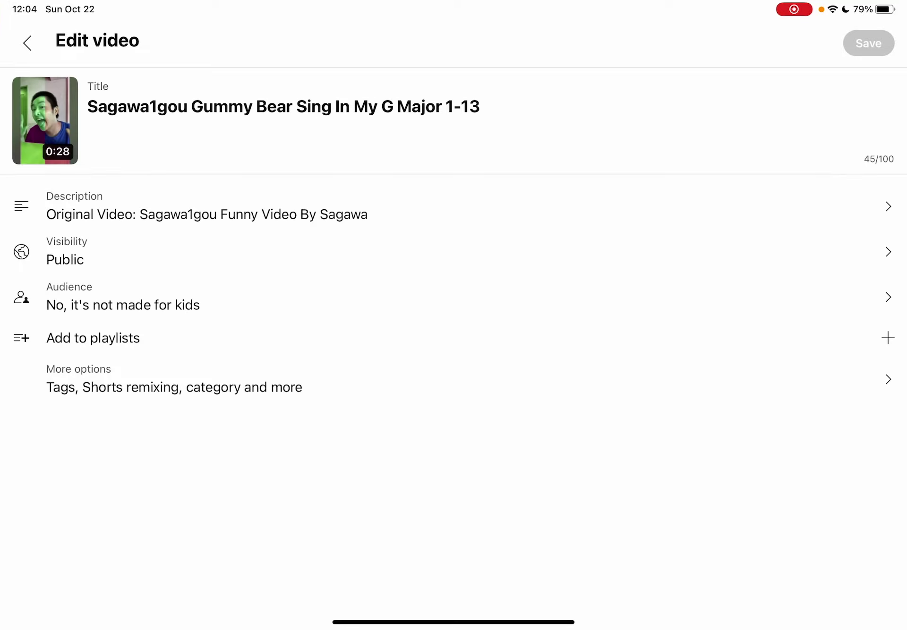
pyautogui.click(175, 380)
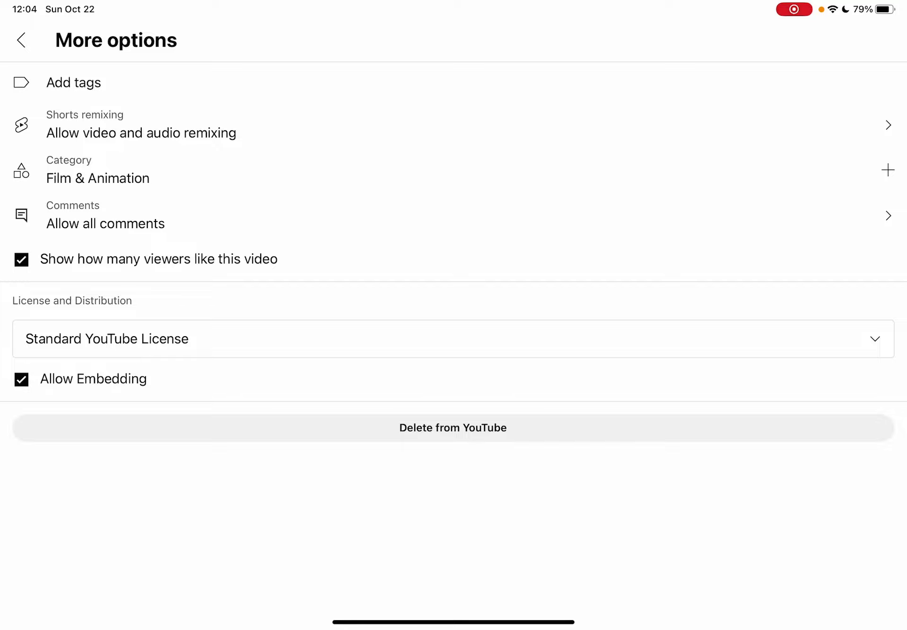
# - Return to the short's details page and take a screenshot of it
pyautogui.click(22, 40)
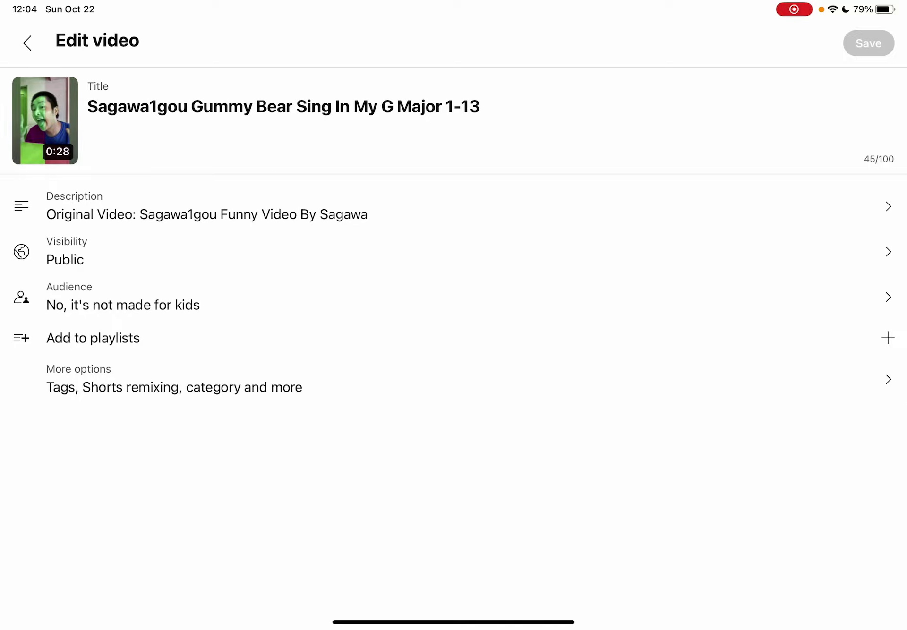
pyautogui.click(174, 379)
pyautogui.click(22, 40)
pyautogui.scroll(-2, 454, 319)
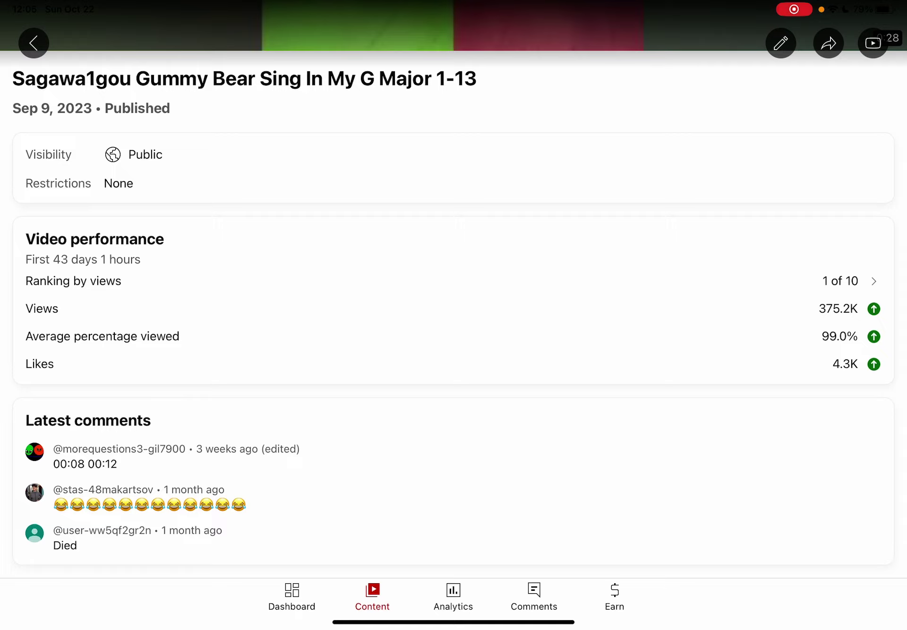
pyautogui.press('super+shift+3')
# - Open the Gummy Bear short's edit form and its More options (tags, category, license, deletion)
pyautogui.click(781, 43)
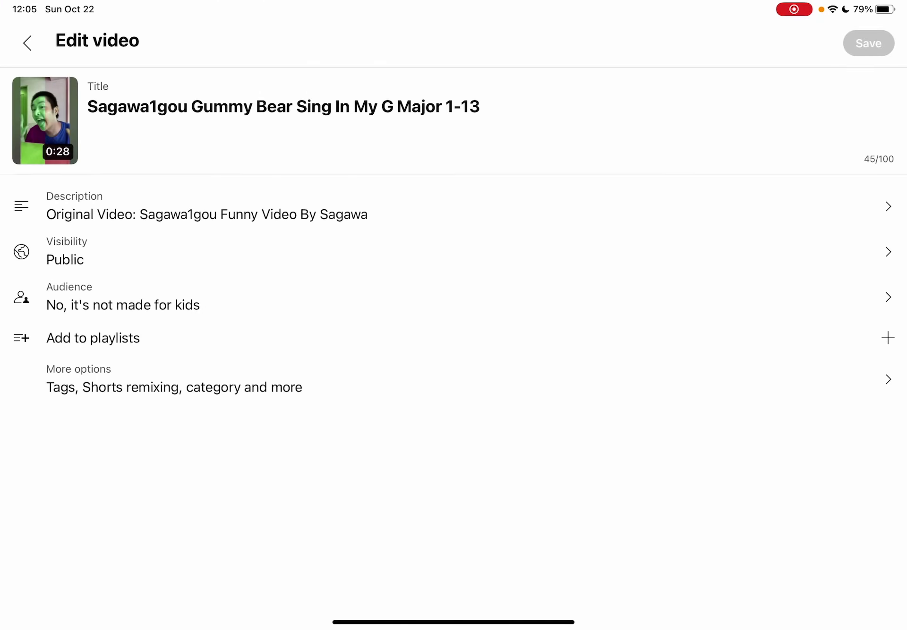
pyautogui.click(174, 380)
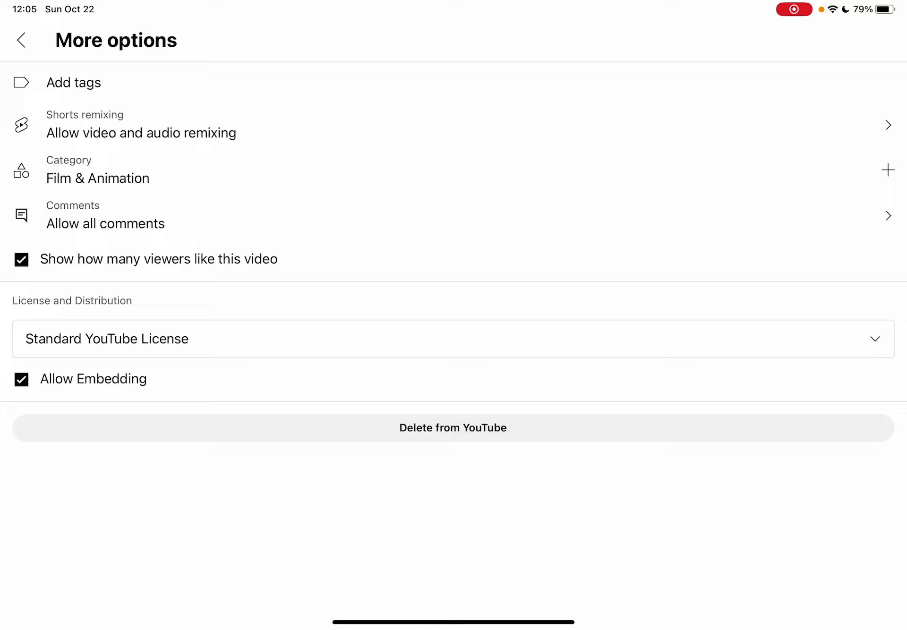
pyautogui.click(21, 41)
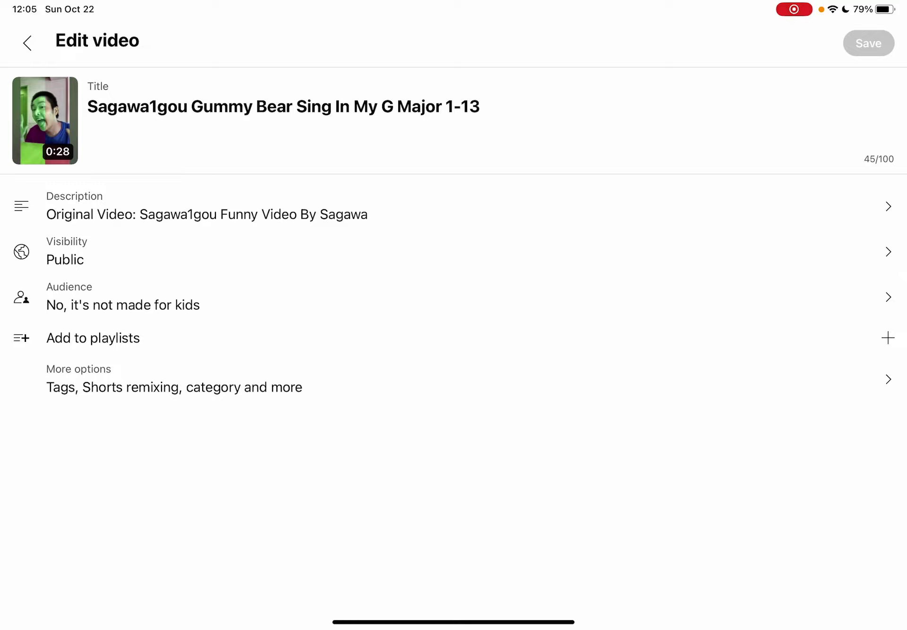
pyautogui.click(173, 379)
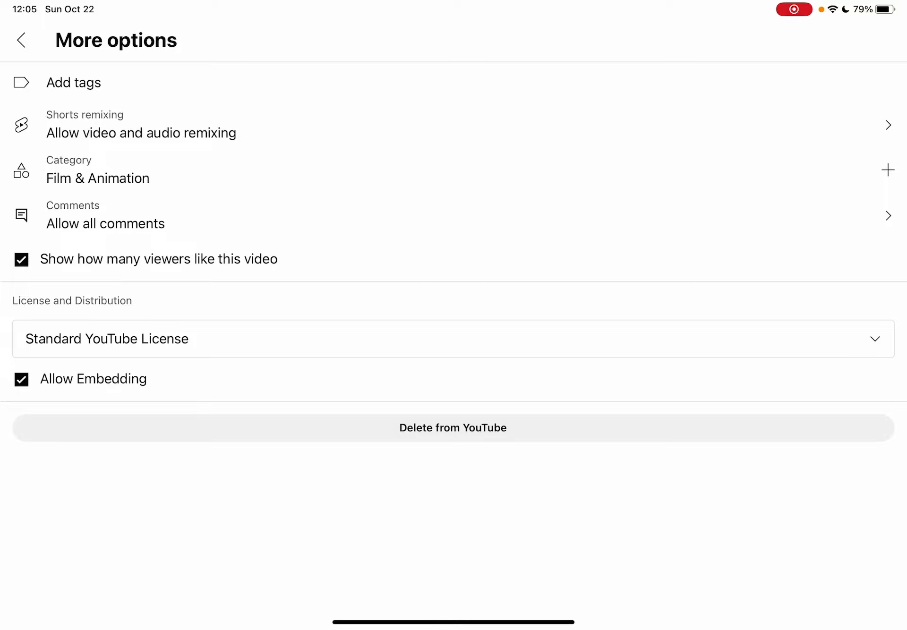
# - Request 'Delete from YouTube' for the Gummy Bear short, cancel once, then request it again
pyautogui.click(453, 428)
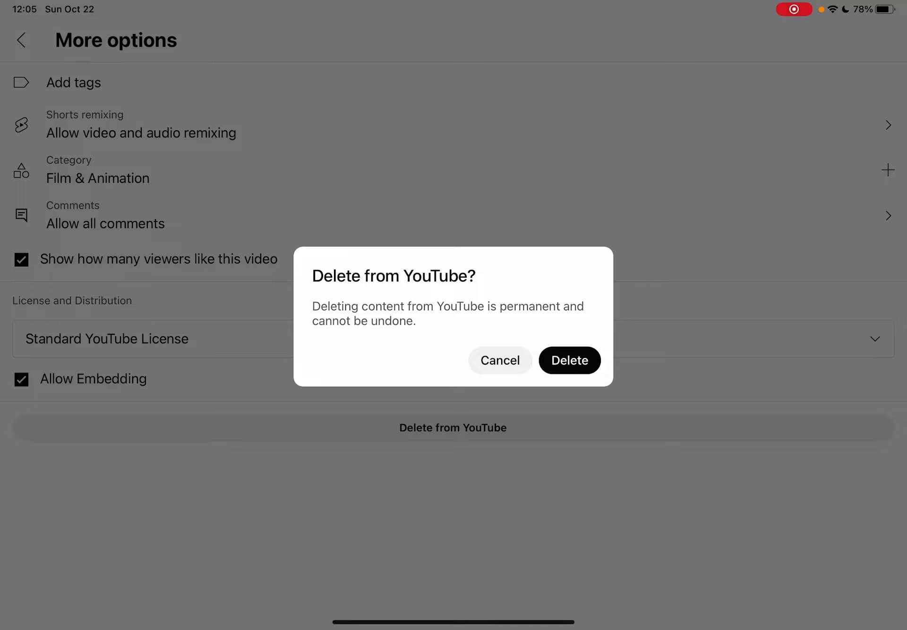
pyautogui.click(500, 361)
pyautogui.click(22, 40)
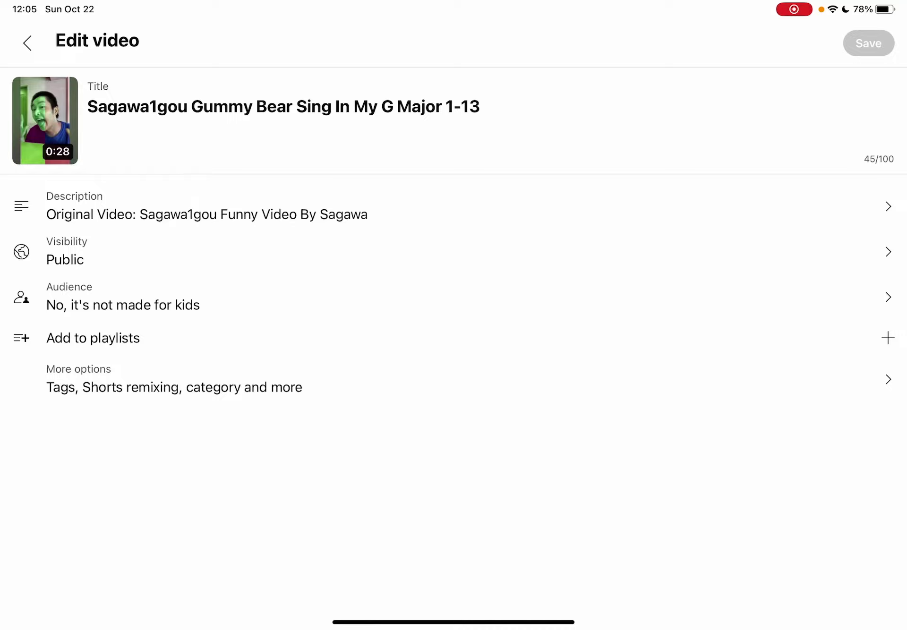
pyautogui.click(174, 379)
pyautogui.click(452, 428)
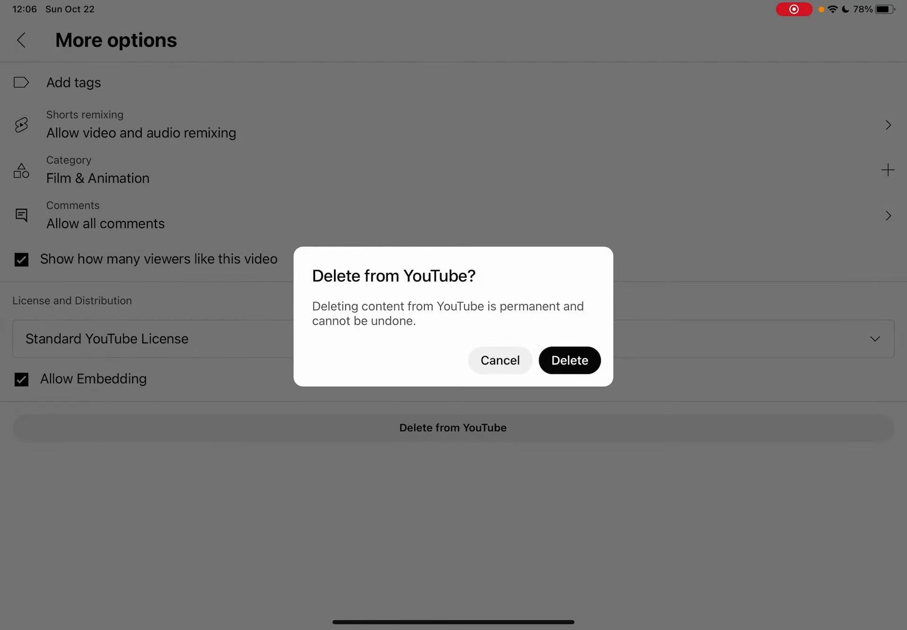
# - Confirm Delete in the 'Delete from YouTube?' dialog for the Gummy Bear short
pyautogui.click(570, 361)
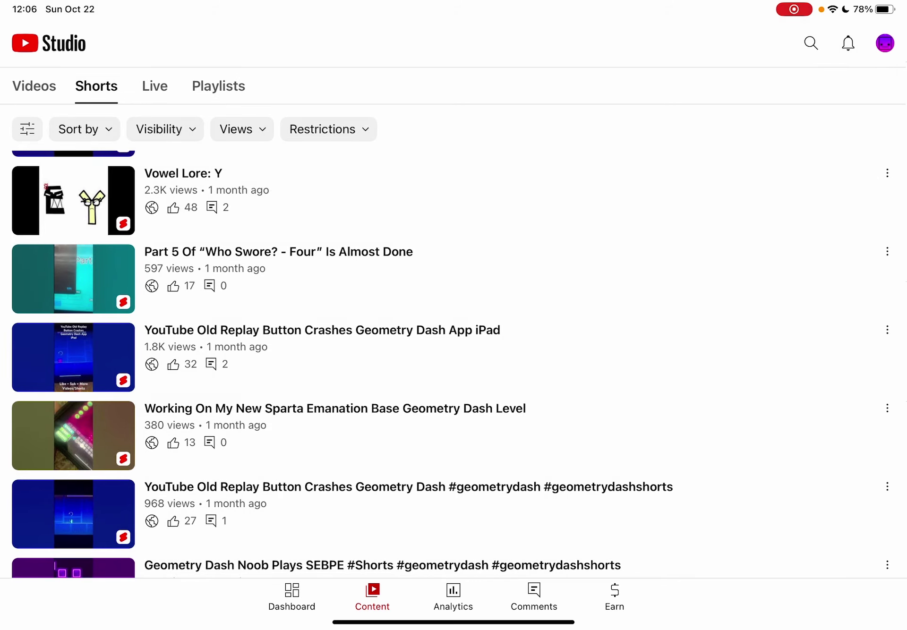
pyautogui.scroll(2, 453, 365)
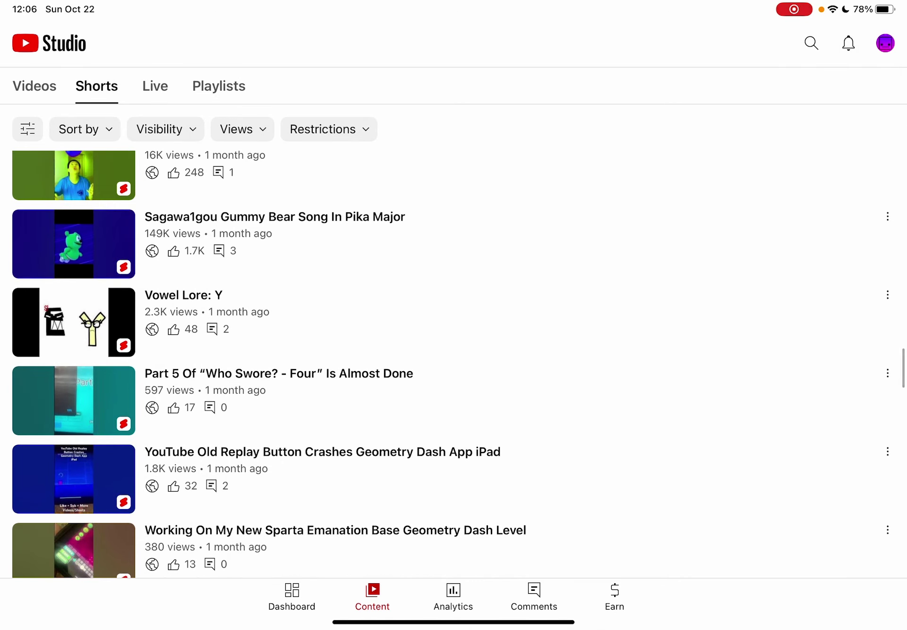